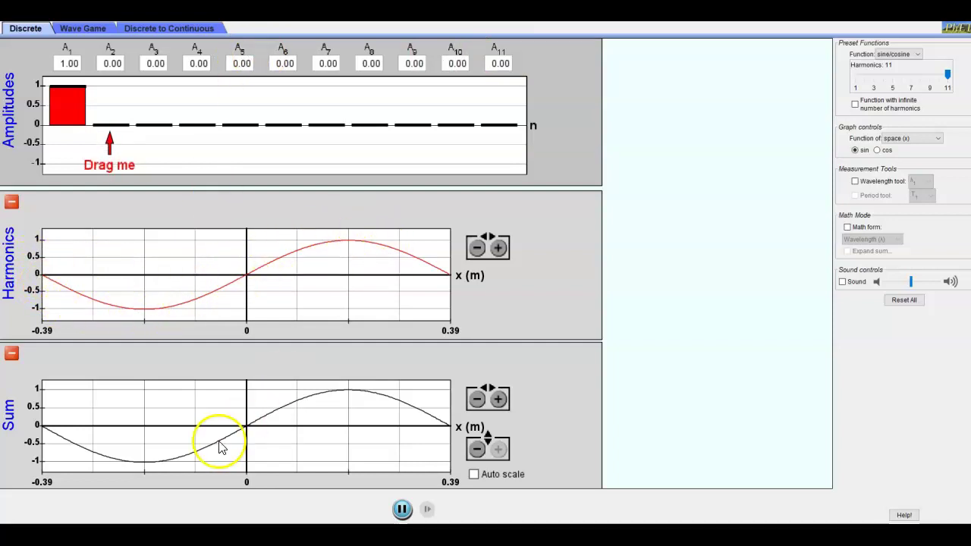
Raise the A3 amplitude to 0.43, then pull A2 down to -1.03
left_click_drag(143, 124, 143, 105)
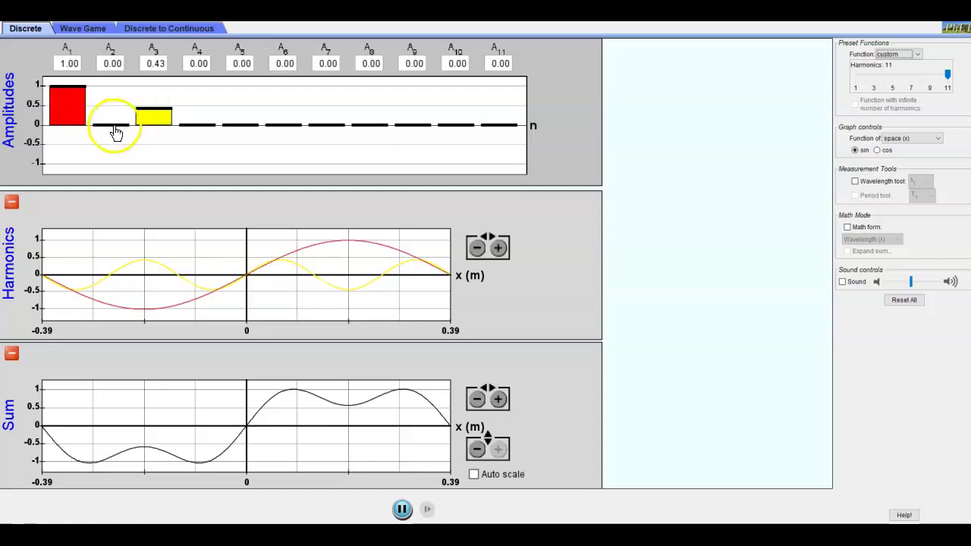
left_click_drag(113, 126, 118, 122)
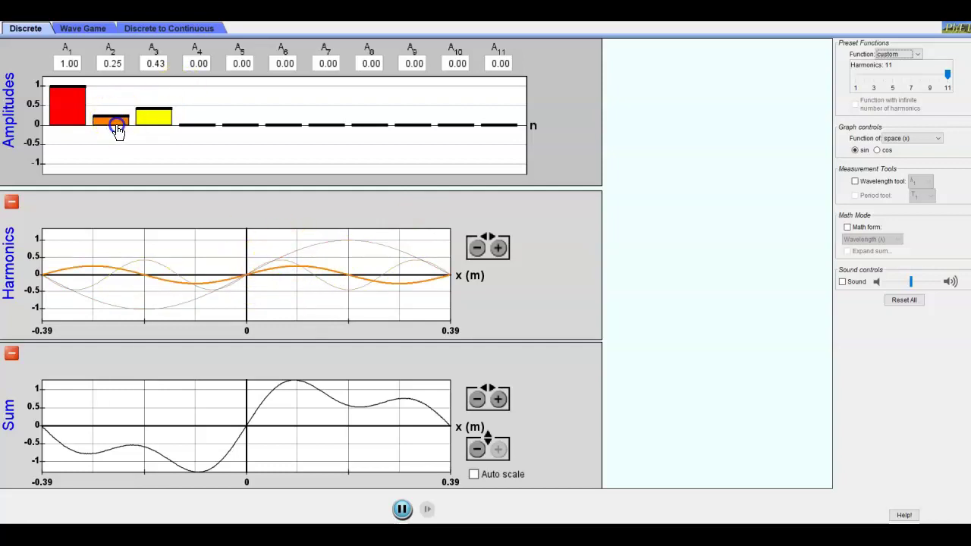
left_click_drag(117, 126, 112, 171)
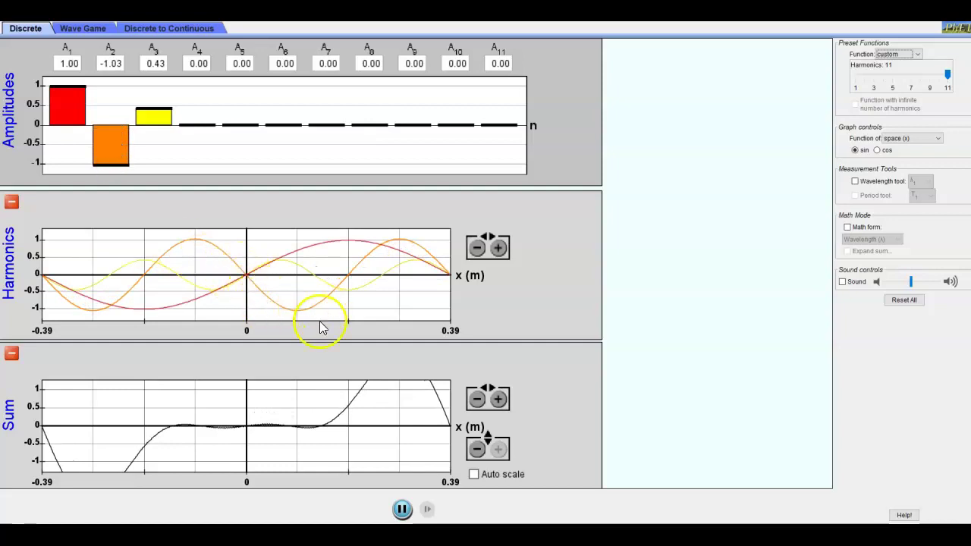
Zoom both graphs out horizontally three steps and widen the Sum graph's vertical range to ±5
left_click(476, 400)
left_click(477, 400)
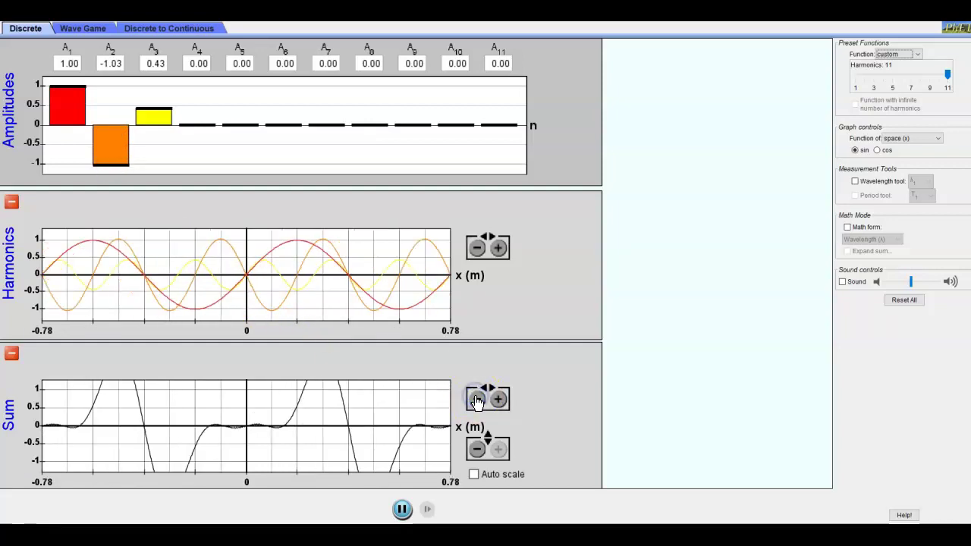
left_click(476, 400)
left_click(476, 449)
left_click(476, 449)
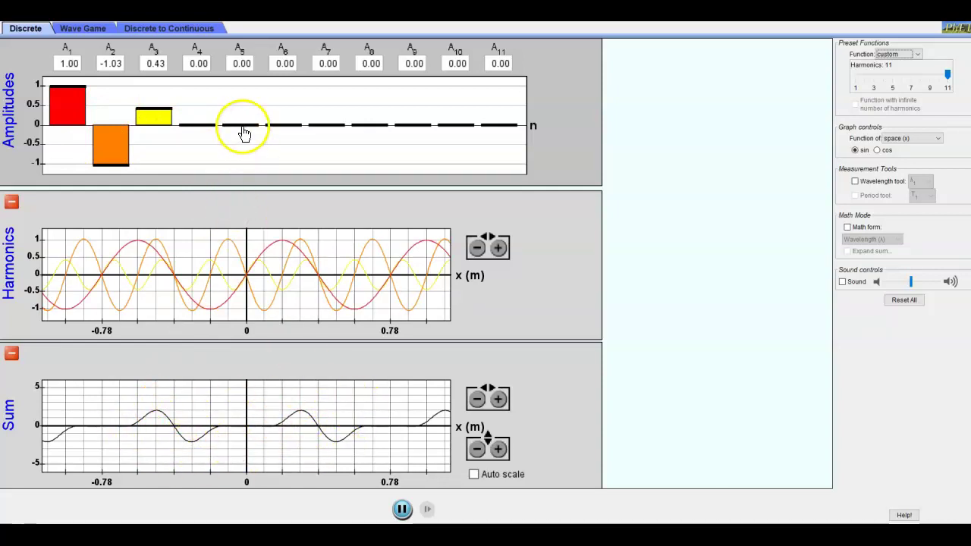
Set the higher harmonics to A5 0.50, A6 -0.50, A7 0.25 and A8 -0.54
left_click_drag(245, 125, 242, 111)
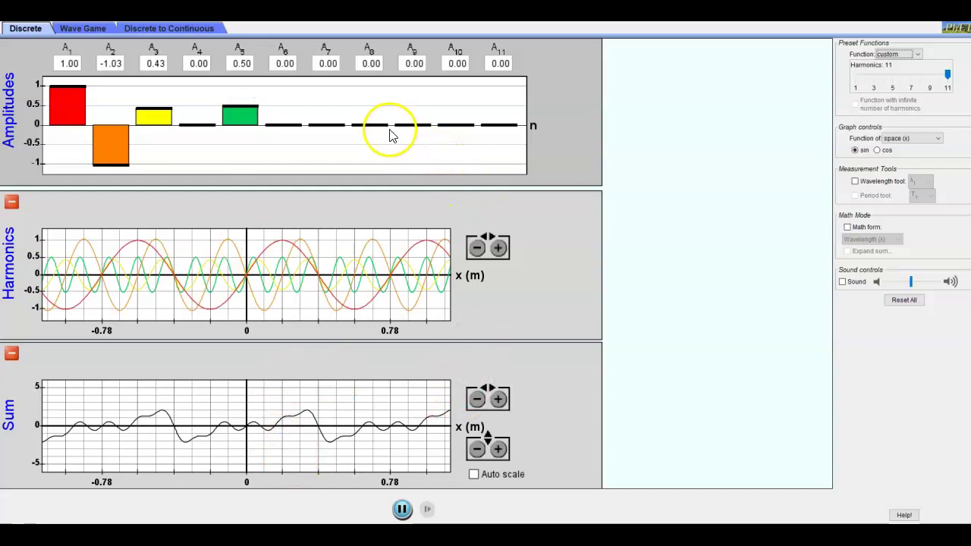
mouse_move(379, 127)
left_mouse_down()
mouse_move(381, 153)
mouse_move(400, 144)
left_mouse_up()
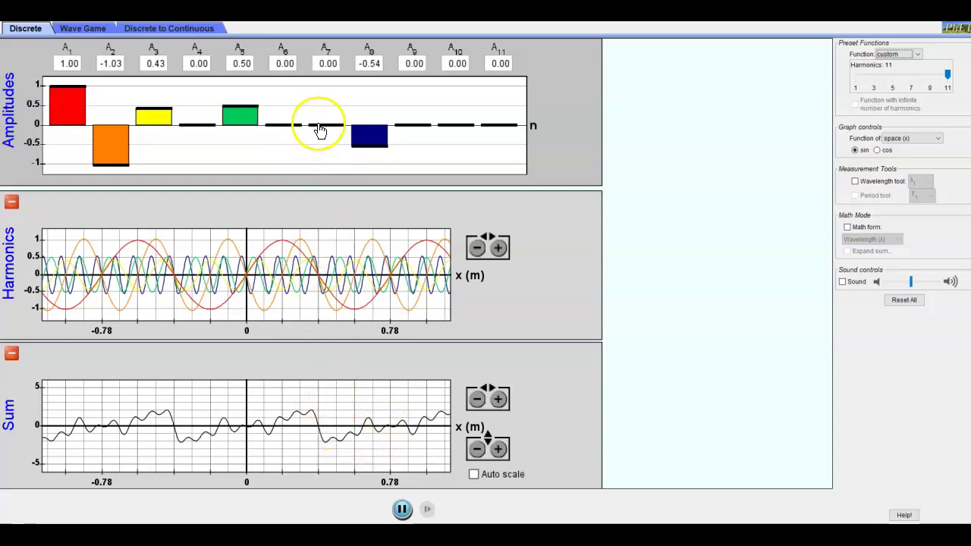
left_click_drag(318, 130, 278, 147)
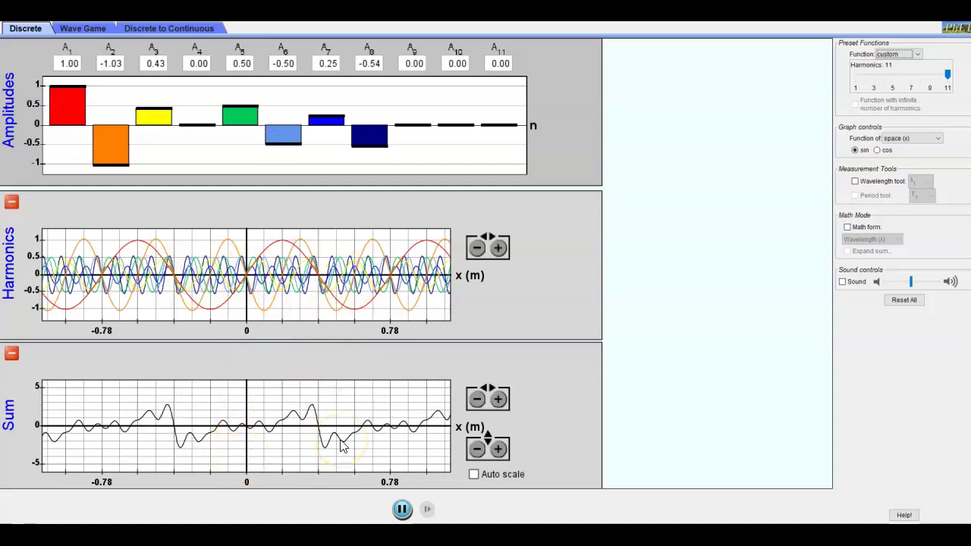
left_click(521, 330)
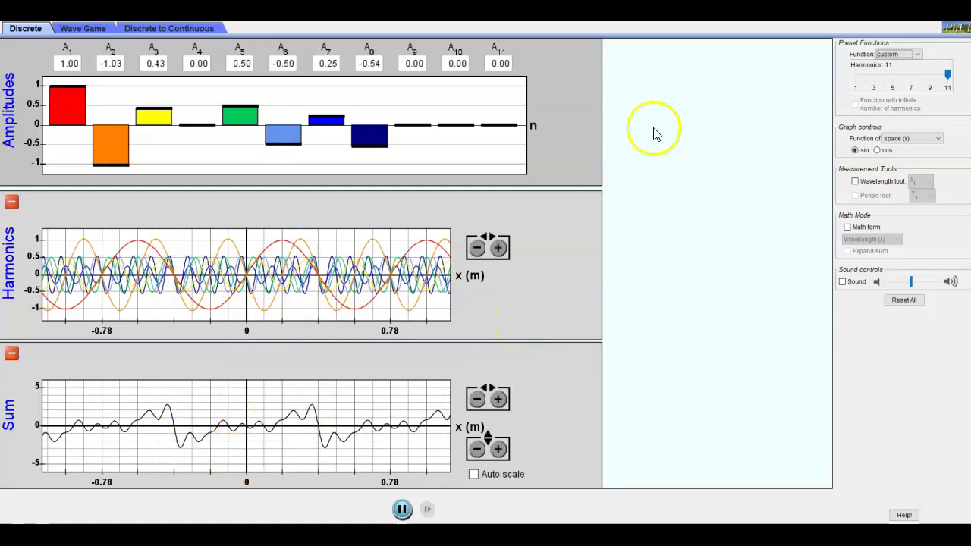
left_click(843, 282)
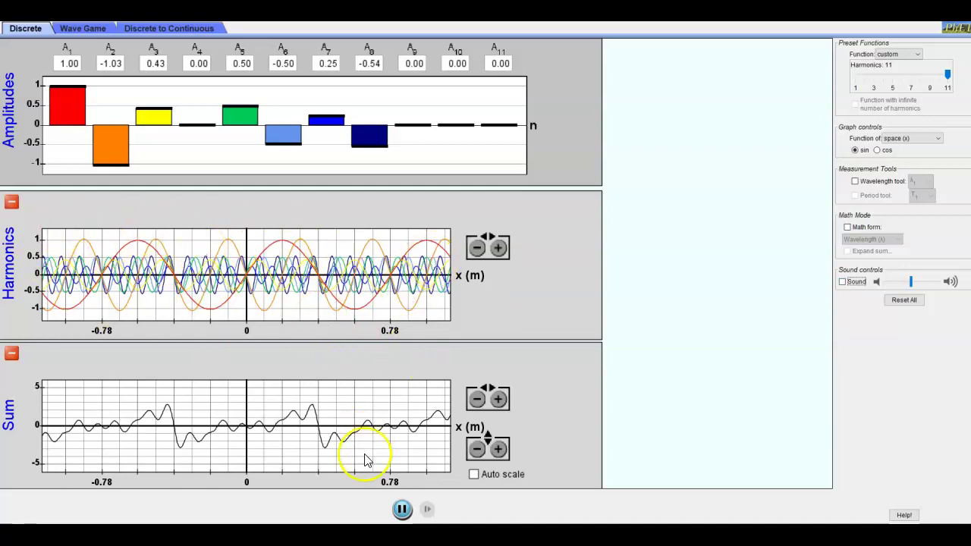
left_click(843, 282)
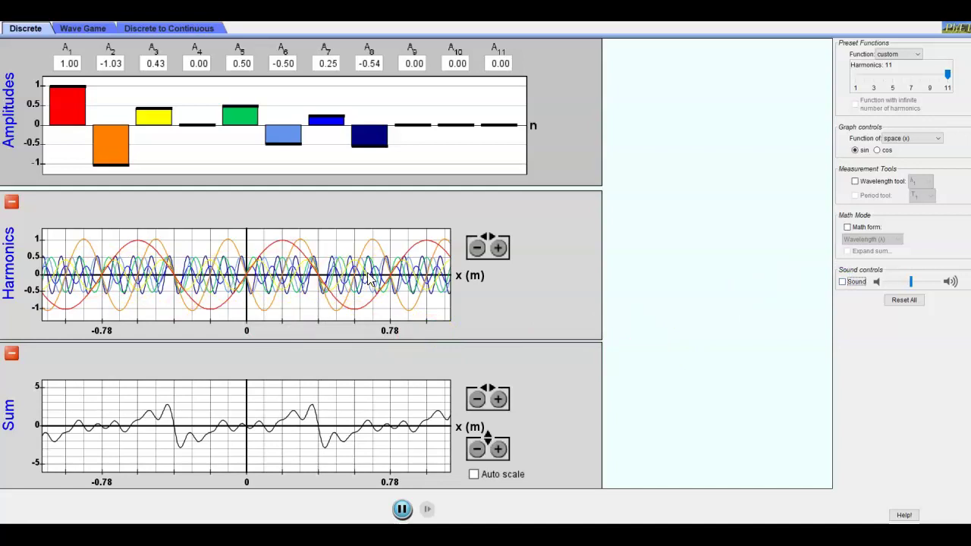
left_click(520, 270)
left_click(684, 251)
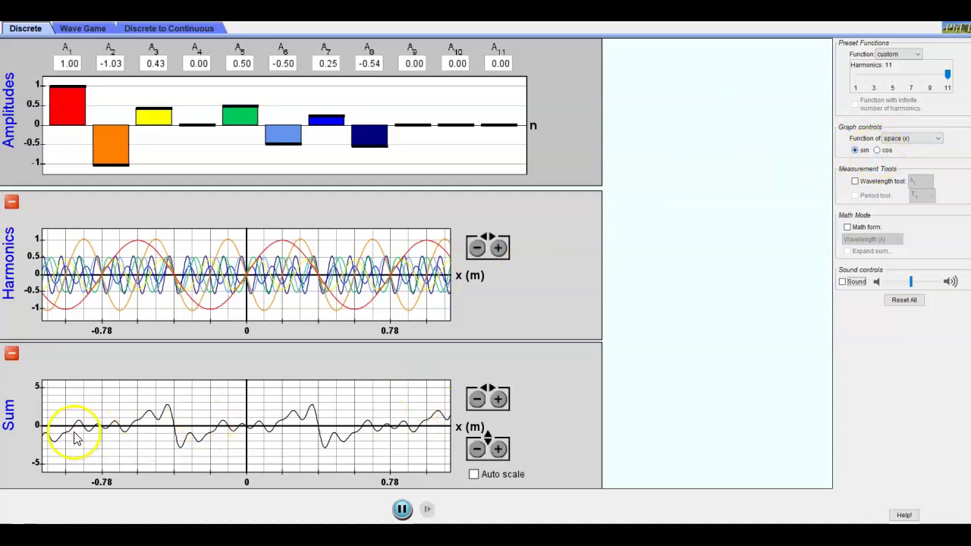
left_click(877, 150)
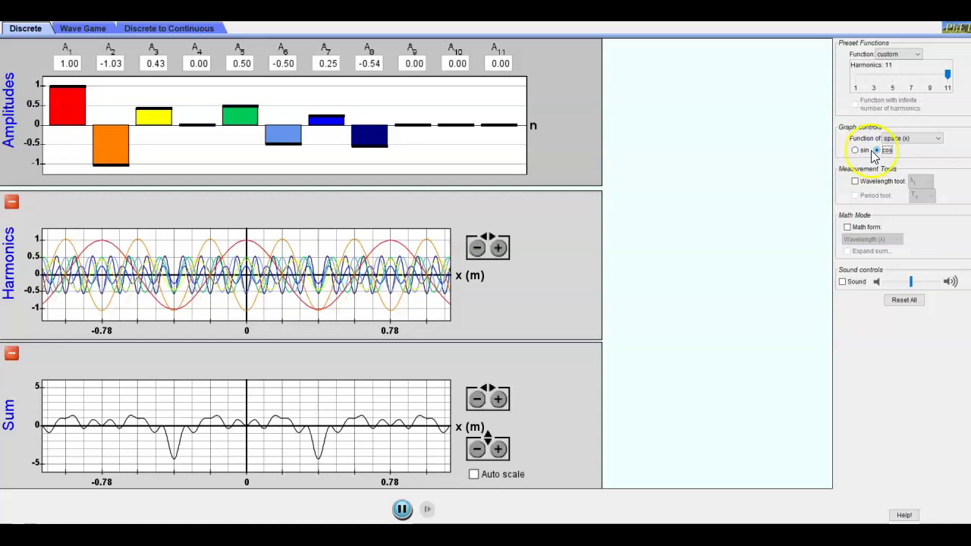
left_click(854, 150)
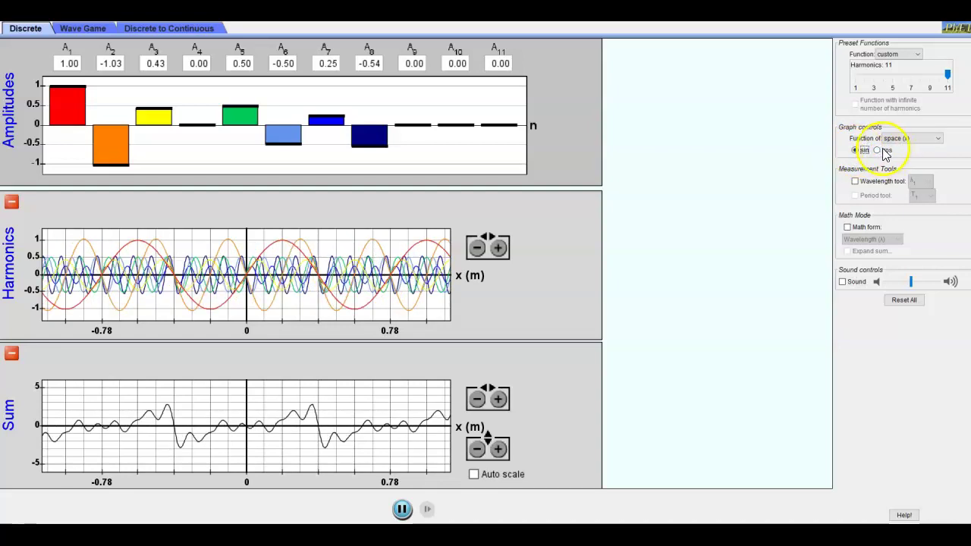
left_click(878, 151)
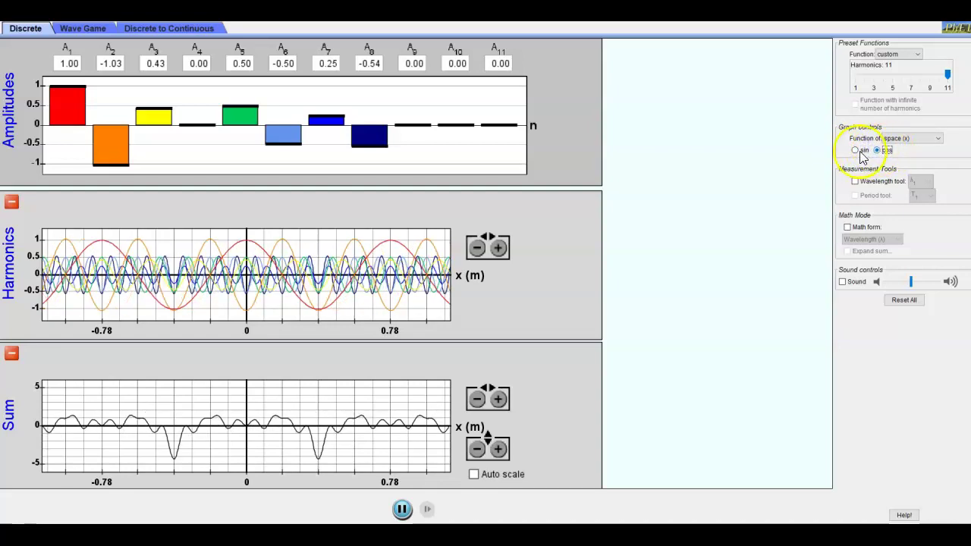
left_click(855, 151)
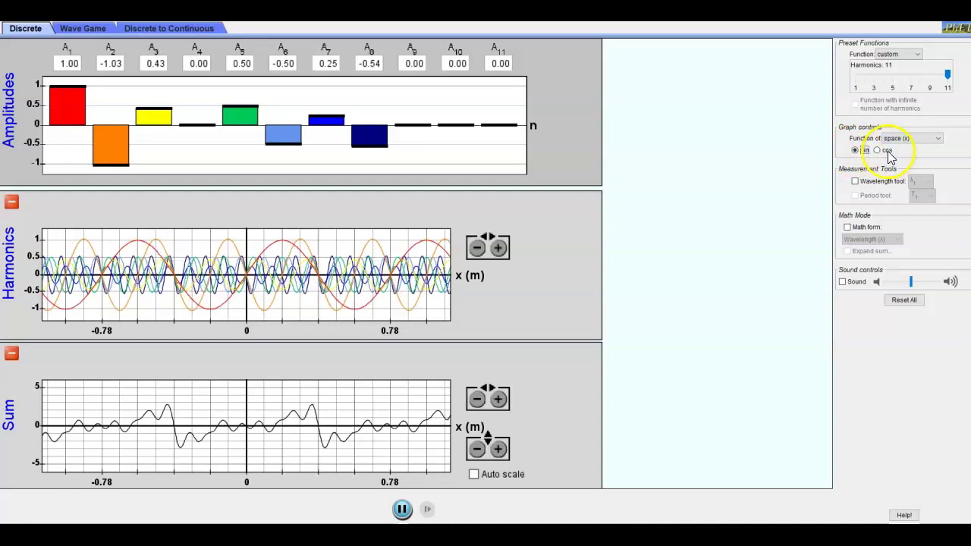
left_click(880, 150)
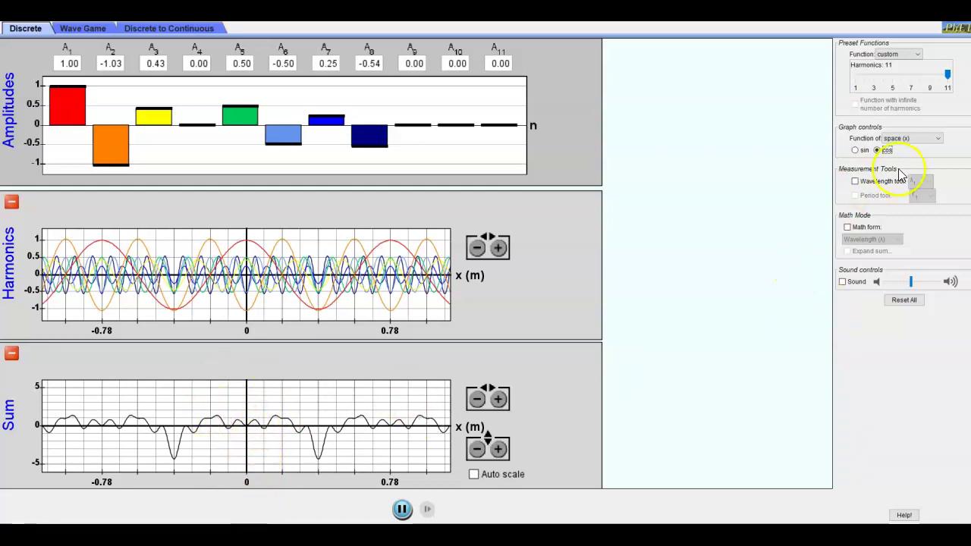
left_click(856, 150)
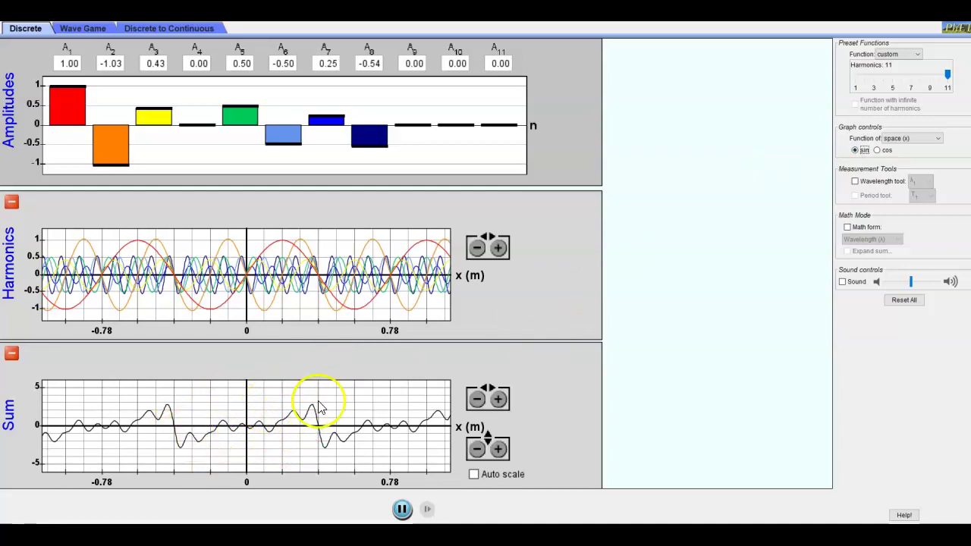
left_click(899, 141)
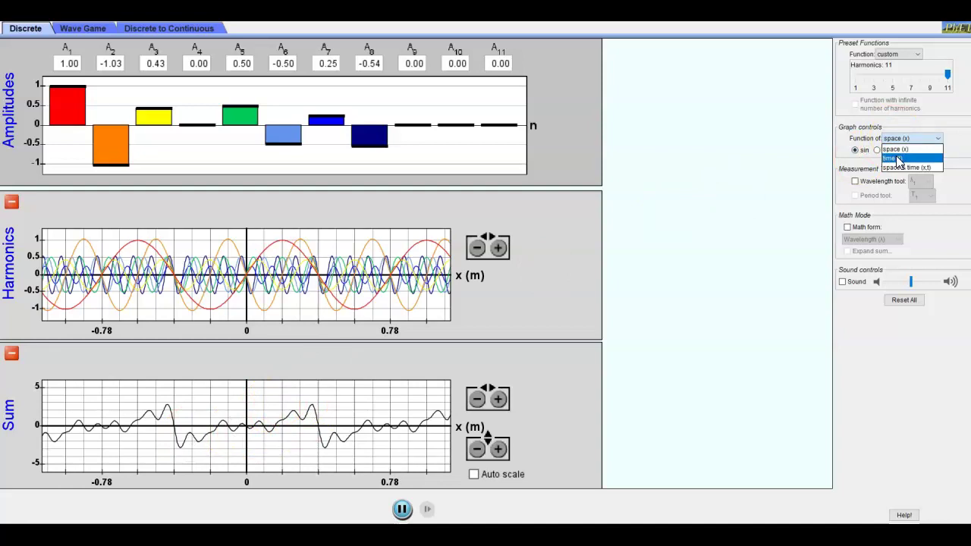
left_click(898, 159)
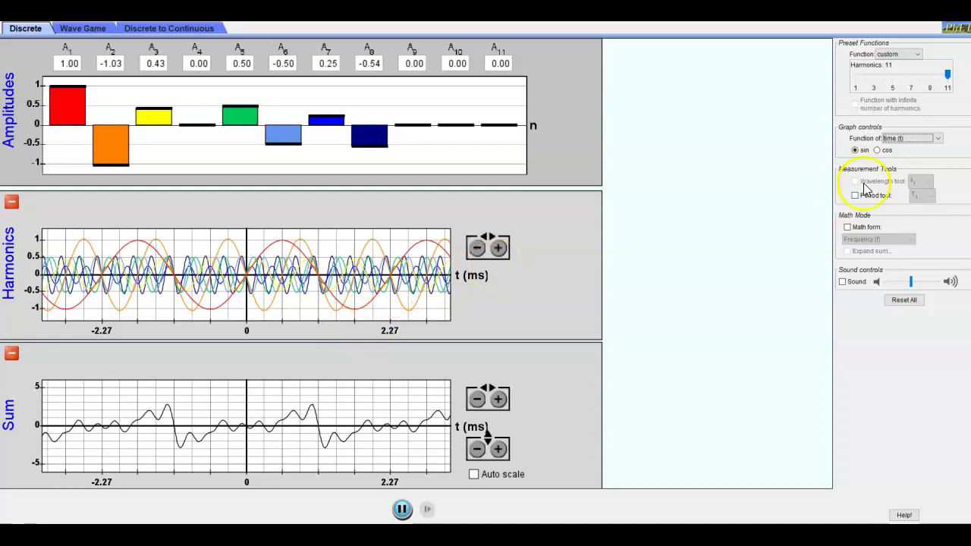
left_click(911, 142)
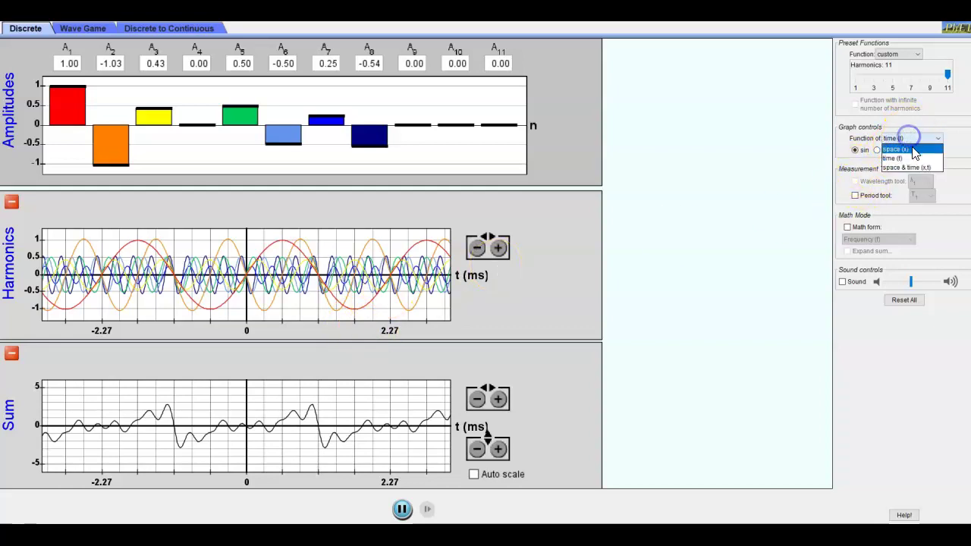
left_click(913, 149)
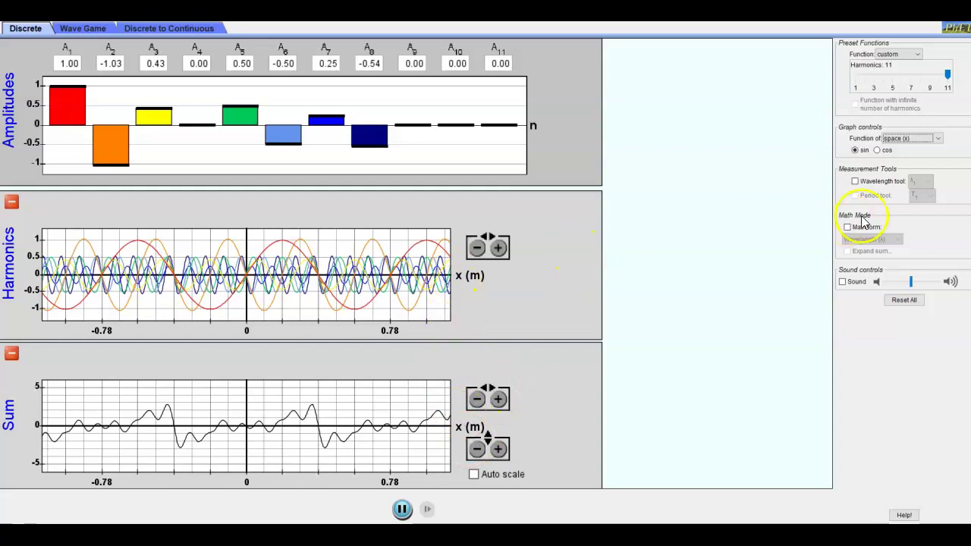
left_click(891, 140)
Set Function of to space & time (x,t) so the eight-harmonic sum travels along x
left_click(889, 164)
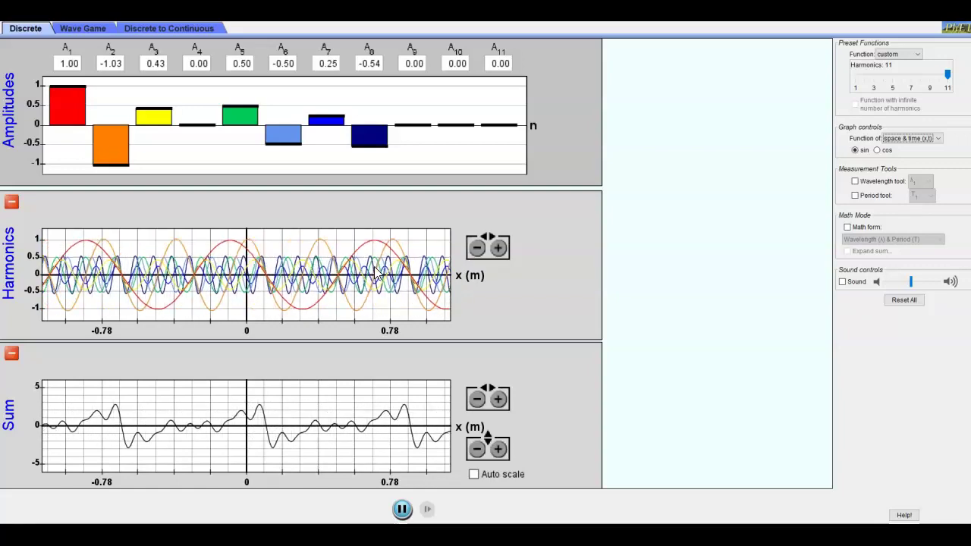
left_click(341, 177)
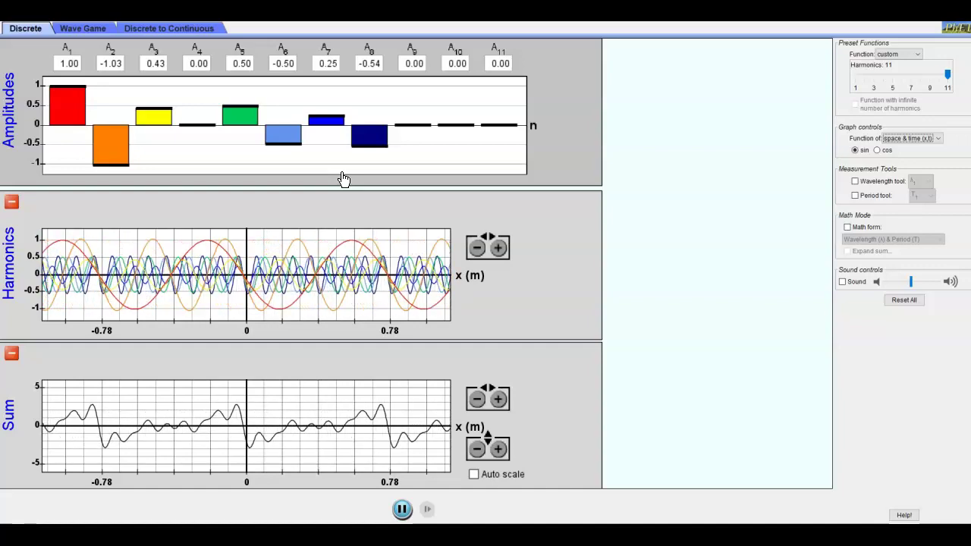
left_click(427, 219)
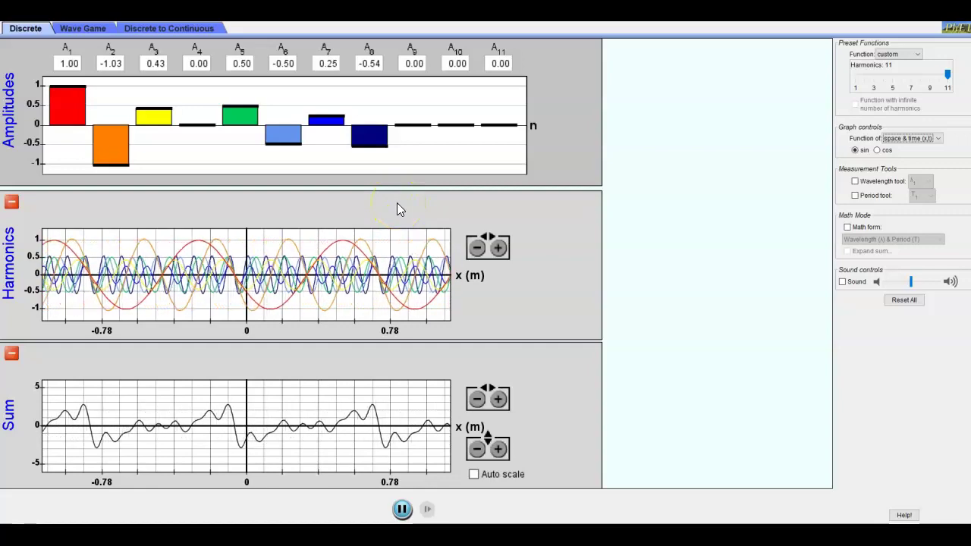
left_click_drag(397, 203, 361, 203)
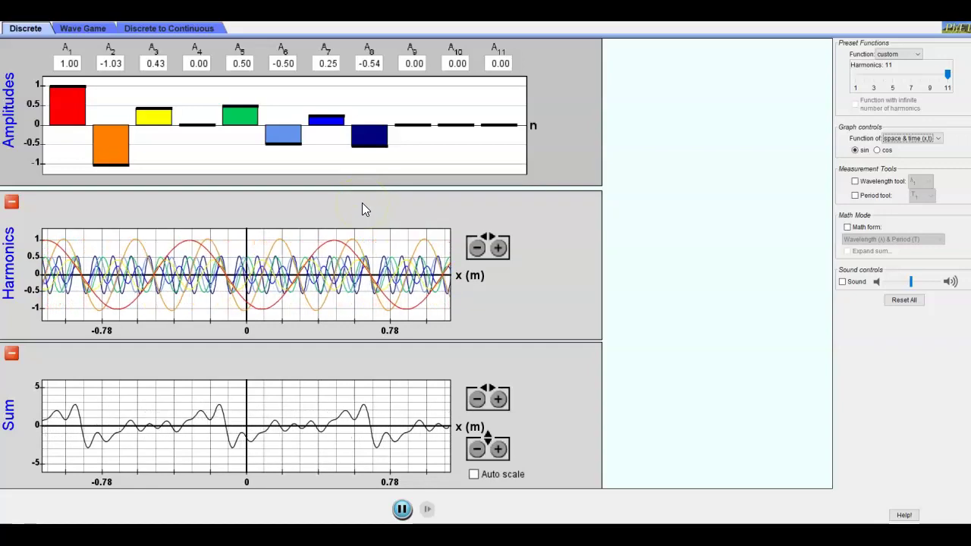
mouse_move(531, 205)
left_mouse_down()
mouse_move(810, 104)
mouse_move(522, 175)
mouse_move(355, 275)
mouse_move(330, 258)
left_mouse_up()
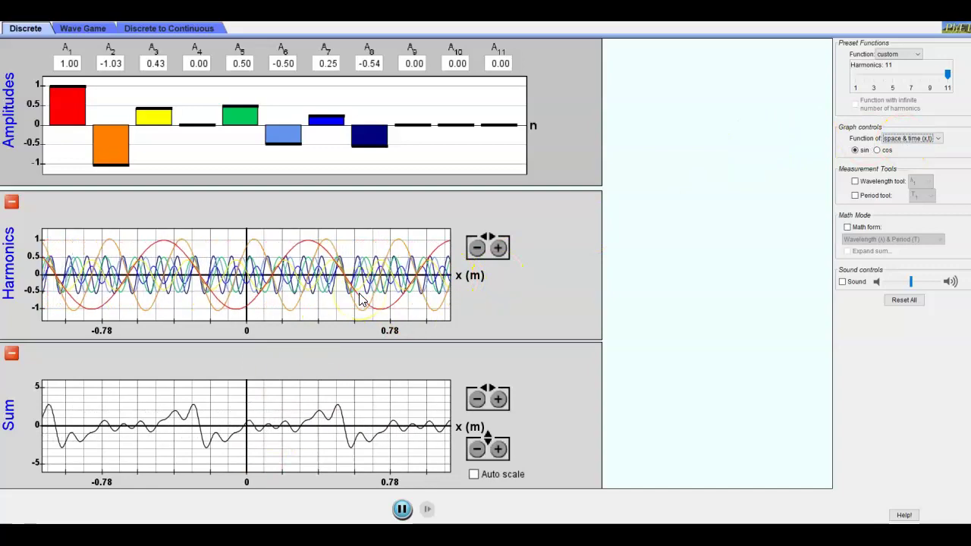
Return the plots to space (x), load the triangle preset, and zoom the Sum graph to ±1
left_click(907, 139)
left_click(900, 152)
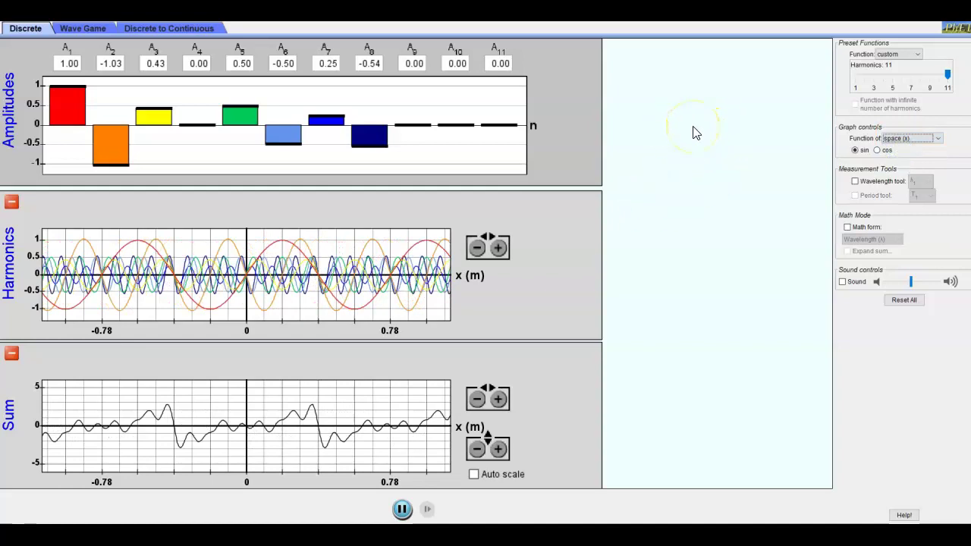
left_click(889, 55)
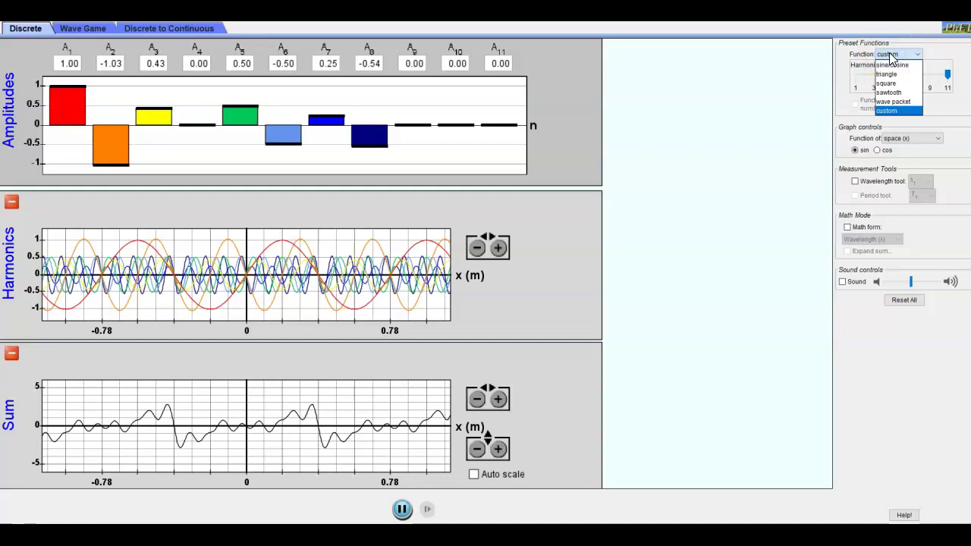
left_click(888, 74)
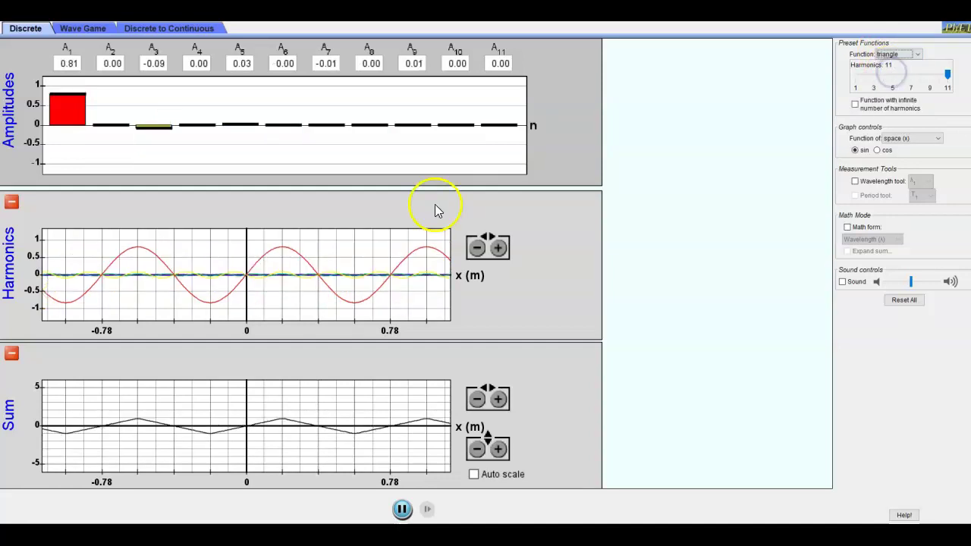
left_click(497, 450)
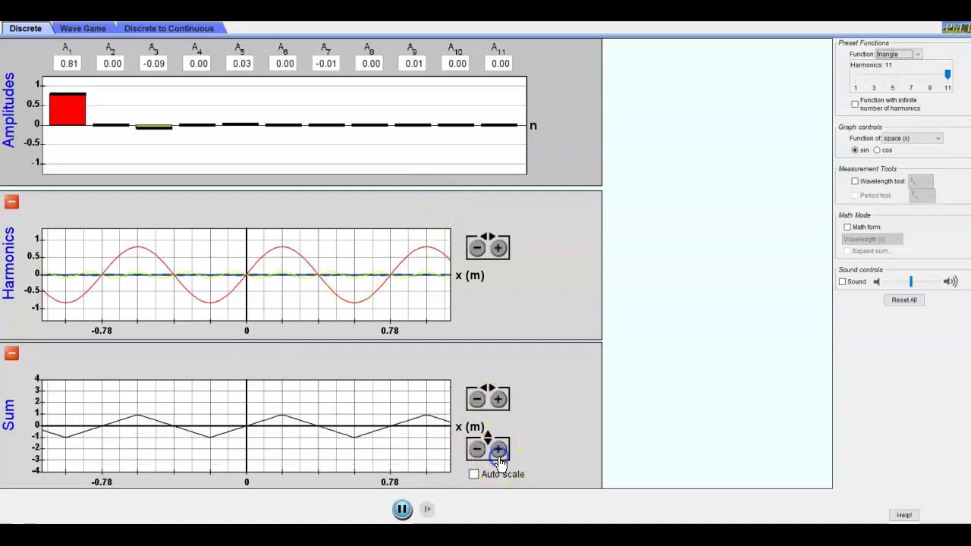
left_click(497, 450)
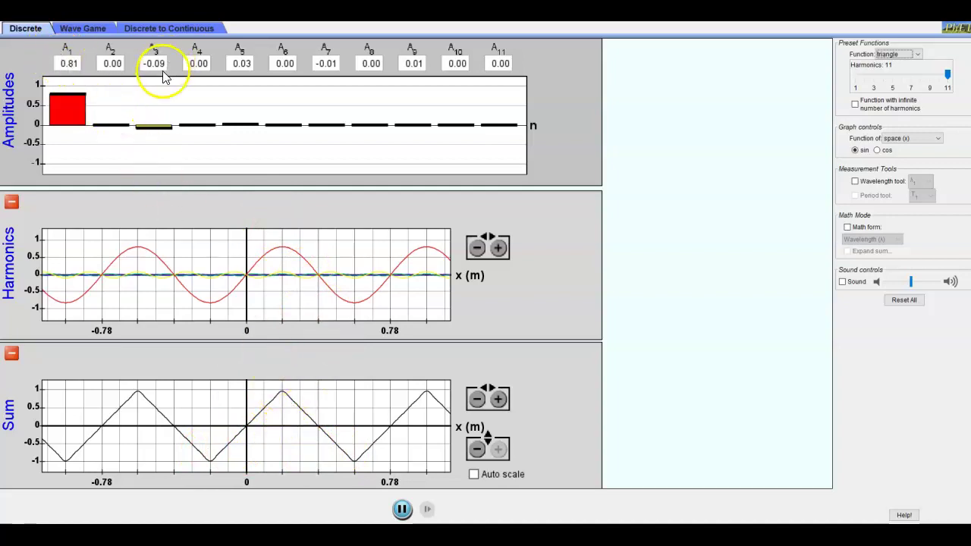
Choose the 'square' preset, giving A1 1.27, A3 0.42, A5 0.25 and so on
left_click(906, 54)
left_click(899, 81)
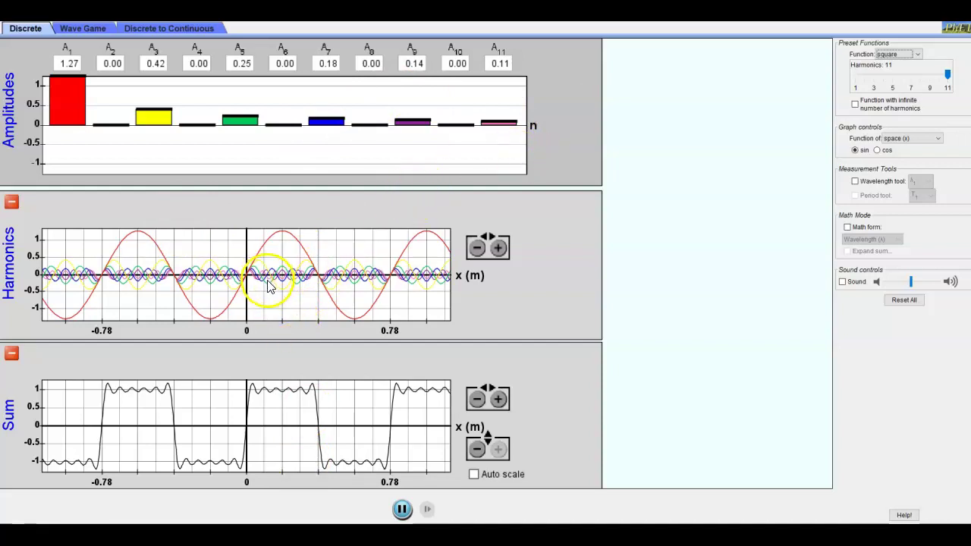
Choose the 'sawtooth' preset, giving A1 0.63, A2 -0.31, A3 0.21 and so on
left_click(896, 56)
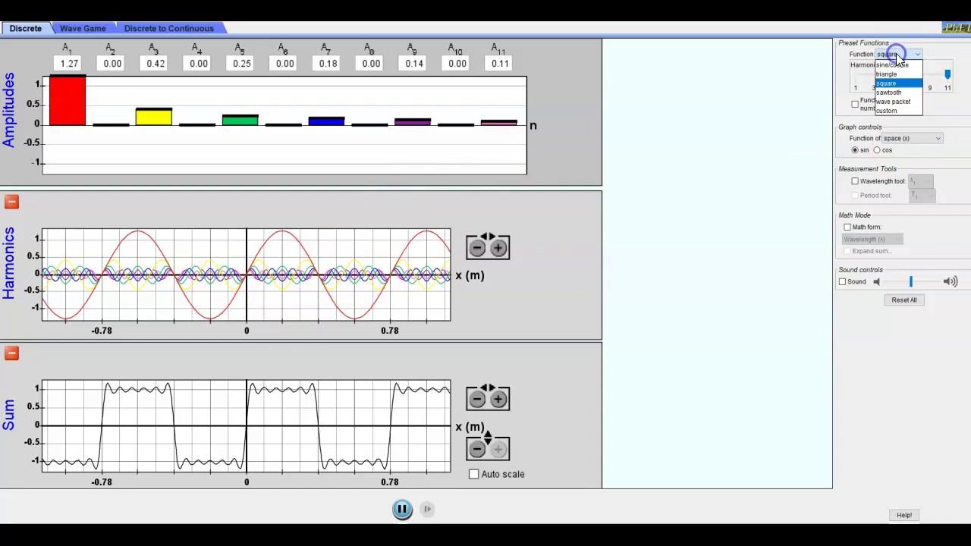
left_click(900, 93)
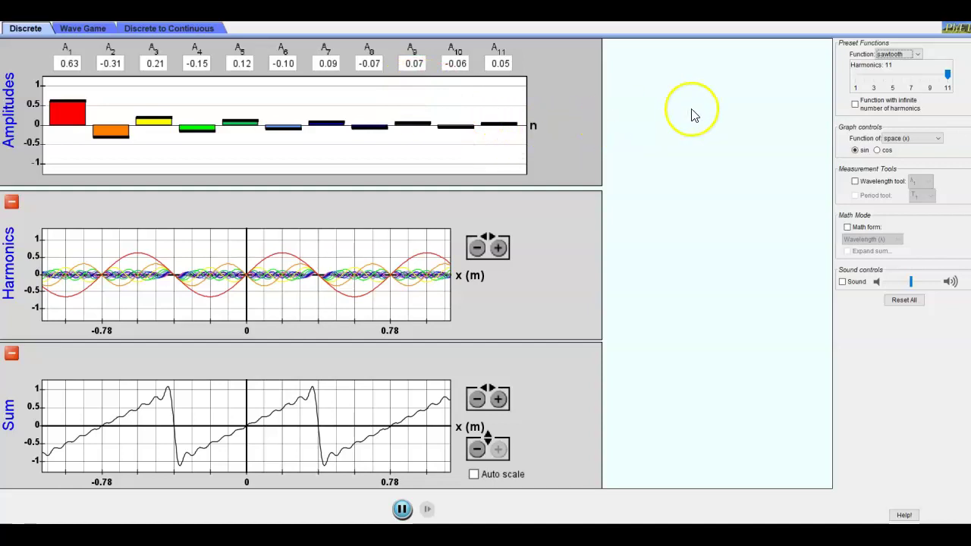
Load the 'wave packet' preset and zoom the Sum graph out three steps to ±5
left_click(895, 54)
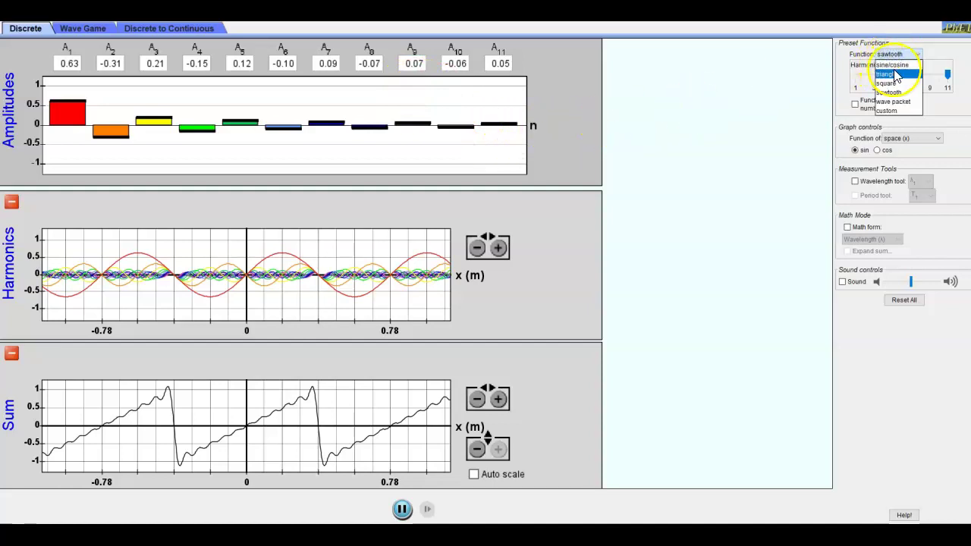
left_click(895, 102)
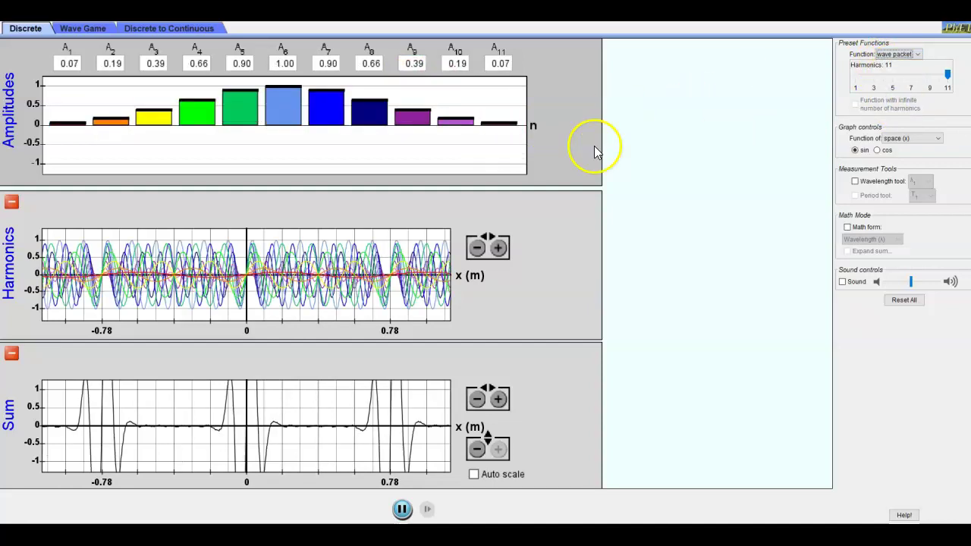
left_click(477, 451)
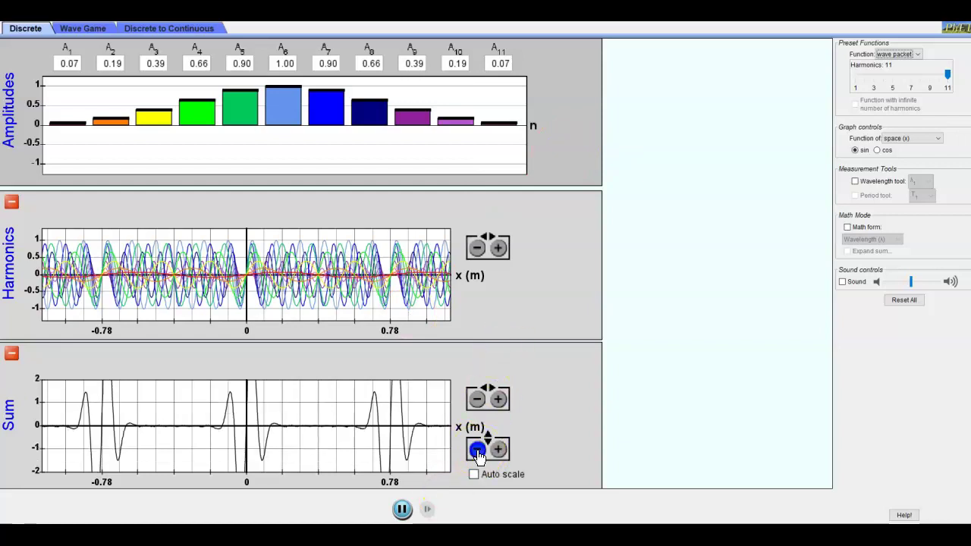
left_click(477, 451)
left_click(478, 451)
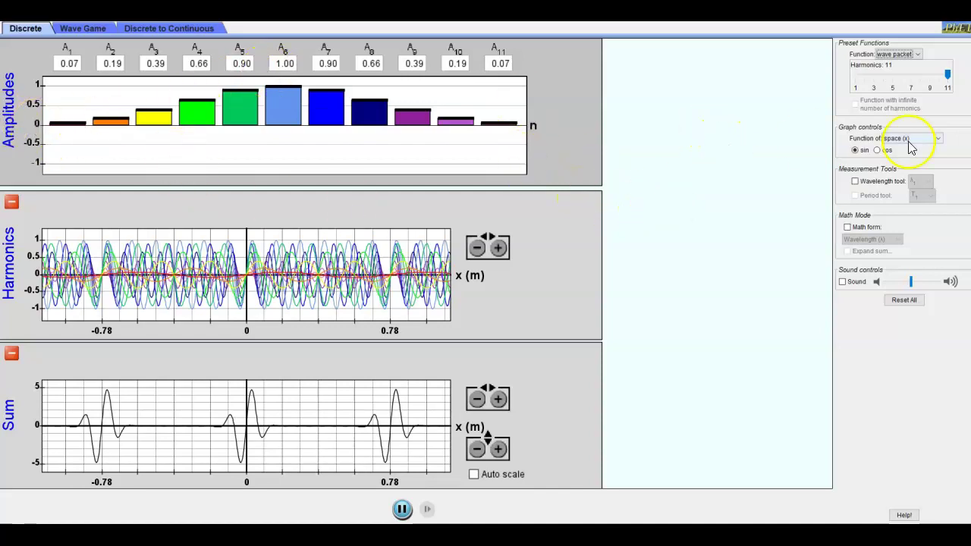
Plot the waves against space & time, then switch back to space (x) only
left_click(935, 138)
left_click(910, 164)
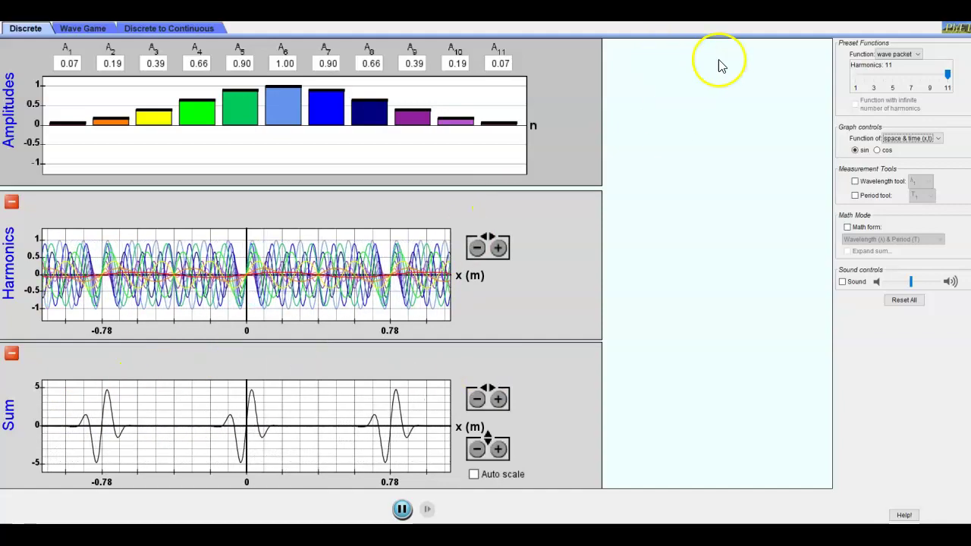
left_click(905, 54)
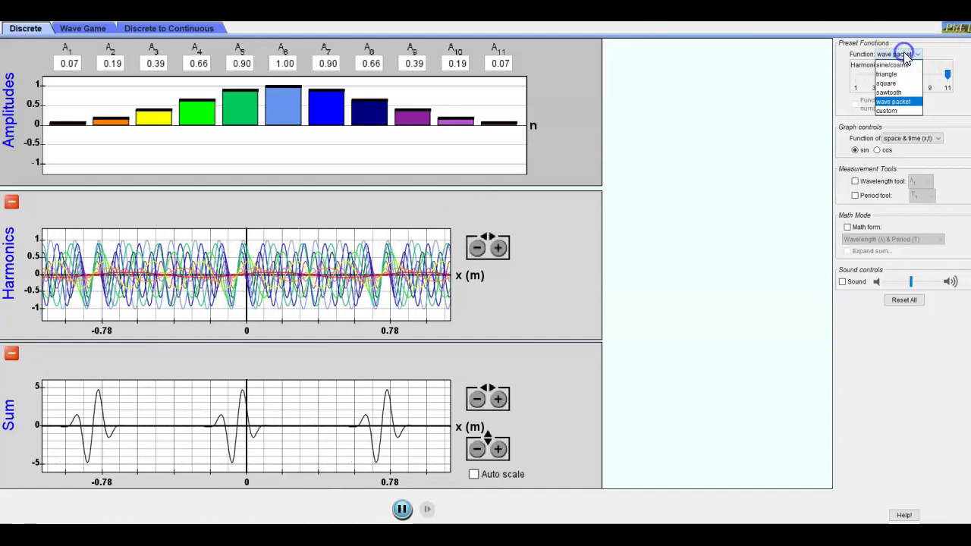
left_click(904, 53)
left_click(924, 140)
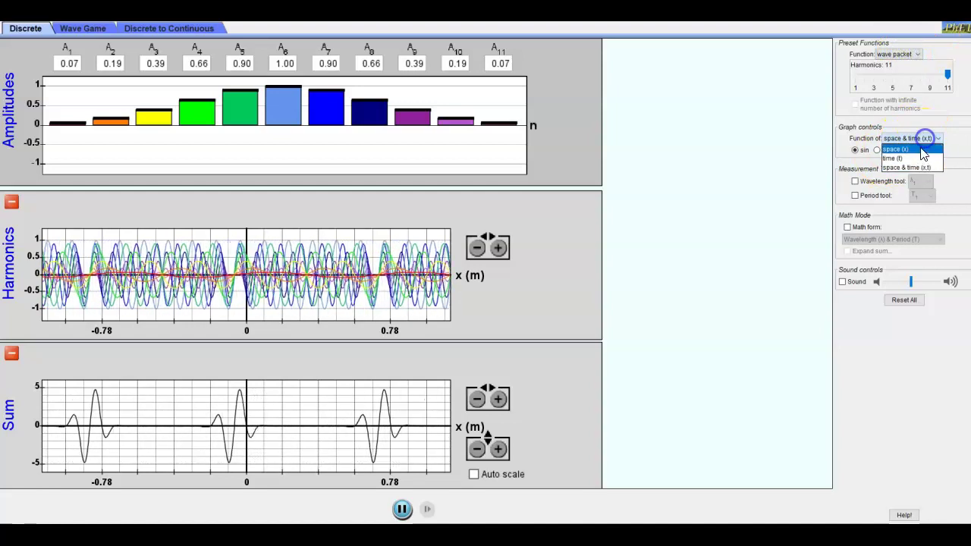
left_click(920, 149)
Load the 'square' preset and lower the A7 amplitude from 0.18 to 0.13
left_click(904, 54)
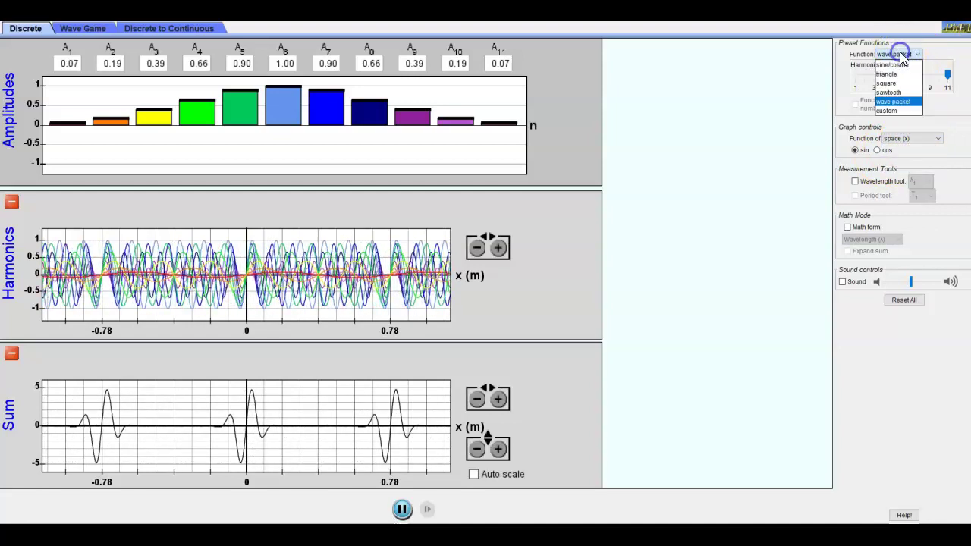
left_click(889, 82)
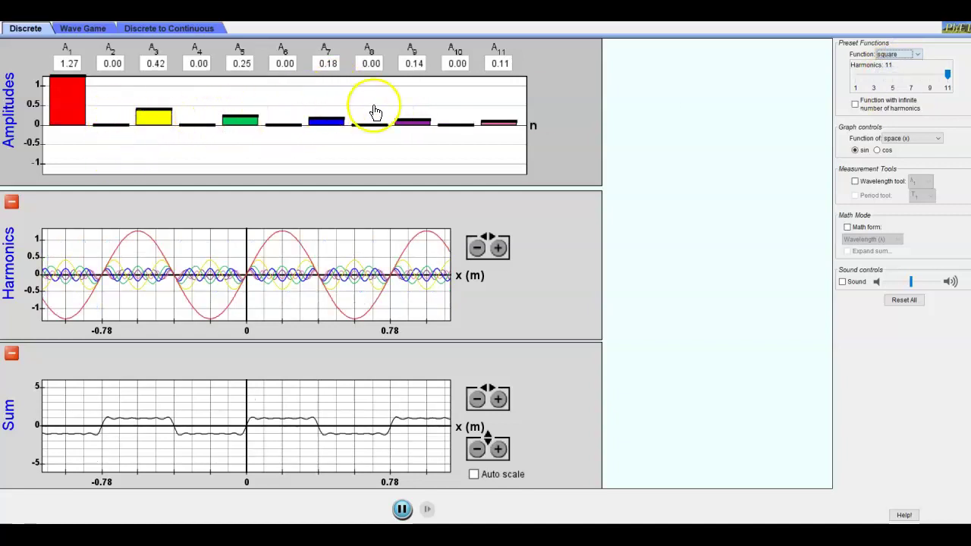
mouse_move(336, 119)
left_mouse_down()
mouse_move(336, 99)
mouse_move(336, 125)
left_mouse_up()
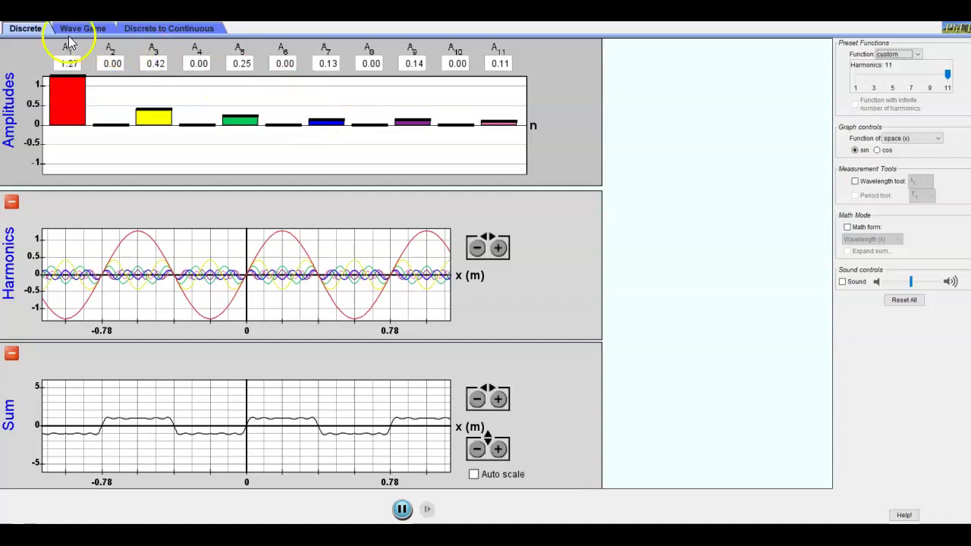
In the Wave Game, set the amplitude to about -0.54 to match the pink sine, then dismiss 'Winner!'
left_click(89, 32)
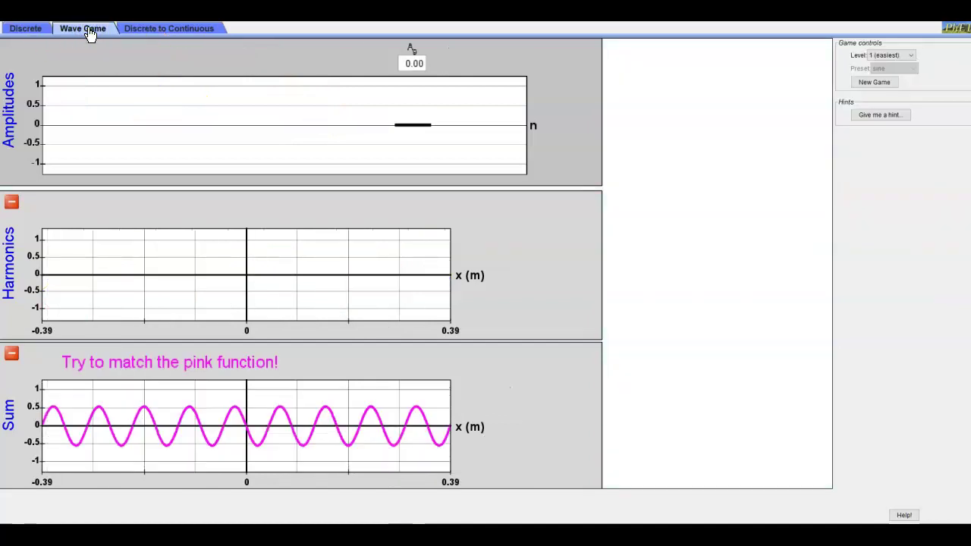
left_click_drag(423, 125, 423, 146)
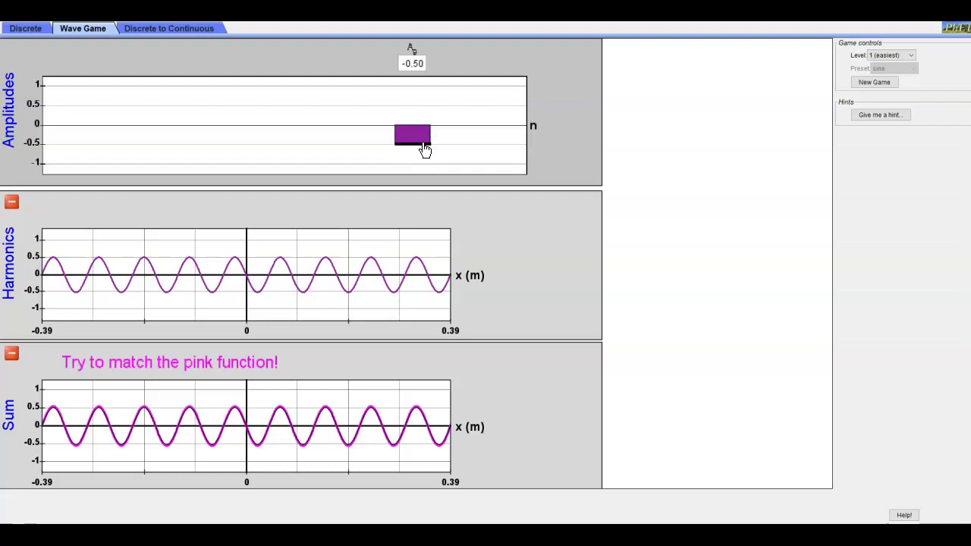
left_click_drag(423, 149, 425, 153)
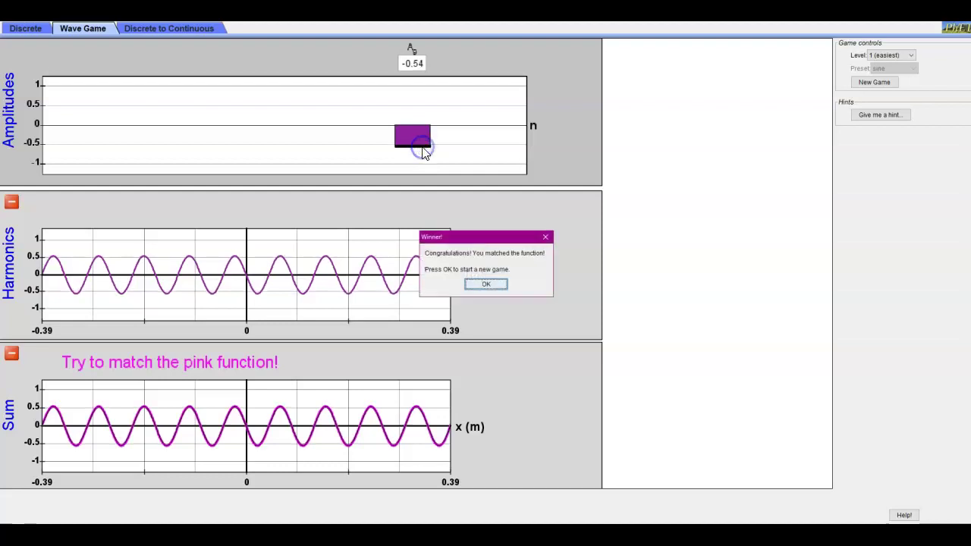
left_click(497, 286)
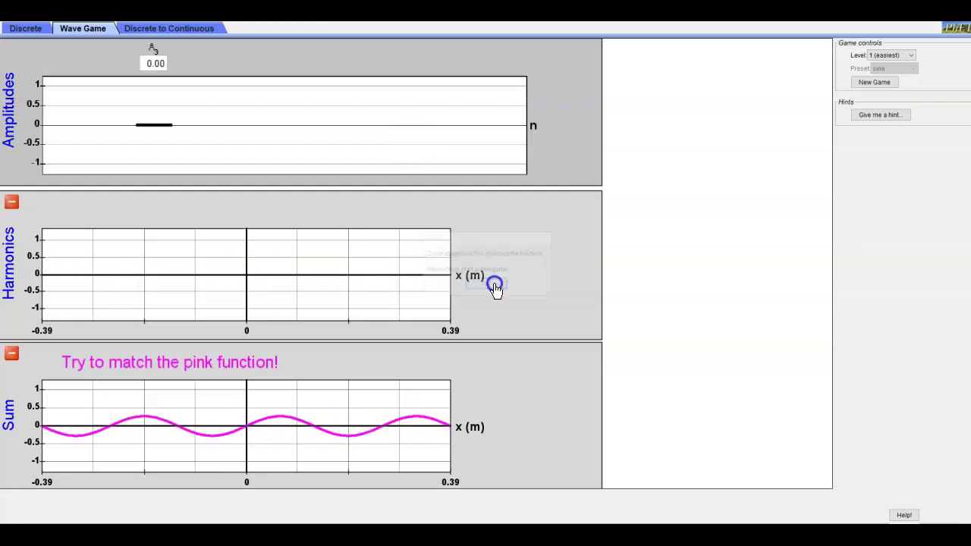
left_click(885, 57)
Start a level-10 Wave Game, zero the A4 and A5 amplitudes, and nudge A8 to 0.01
left_click(886, 148)
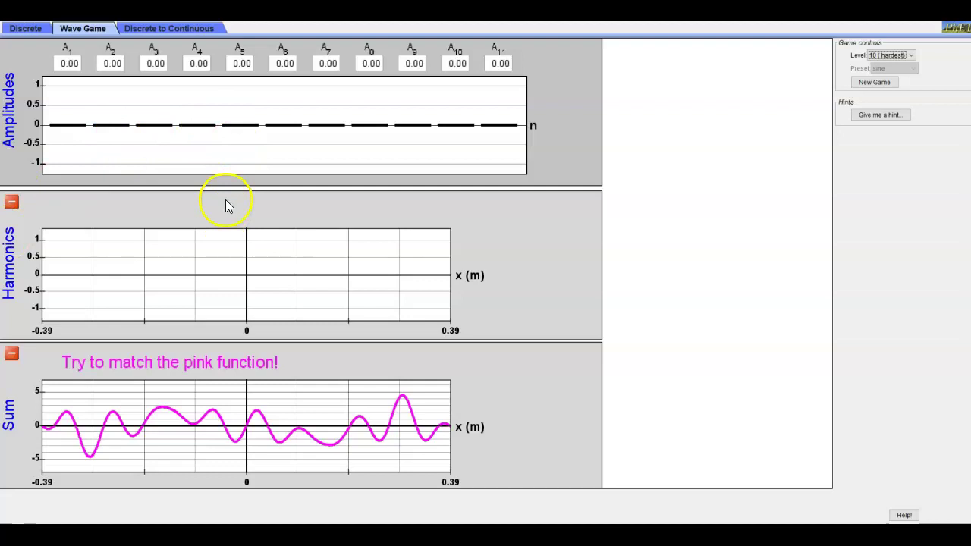
left_click_drag(238, 124, 199, 128)
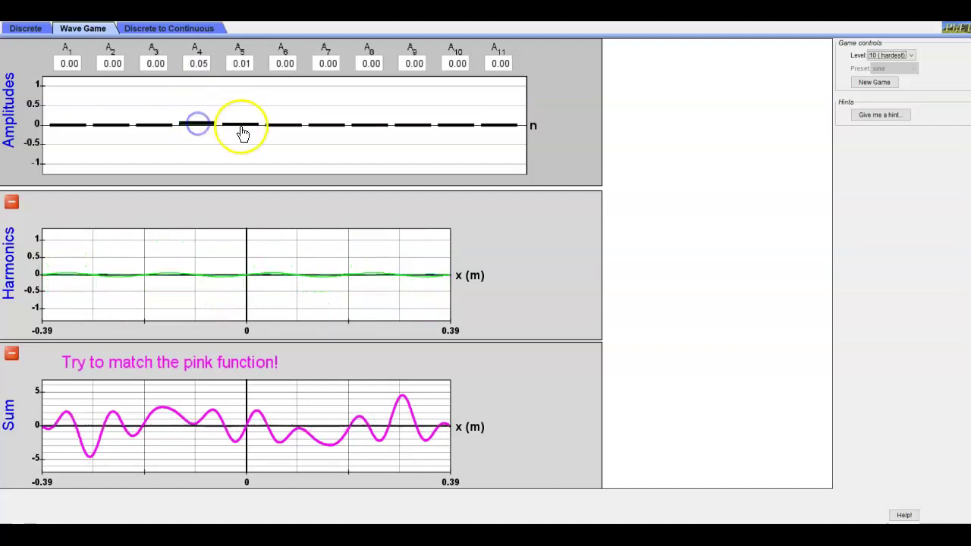
left_click(199, 63)
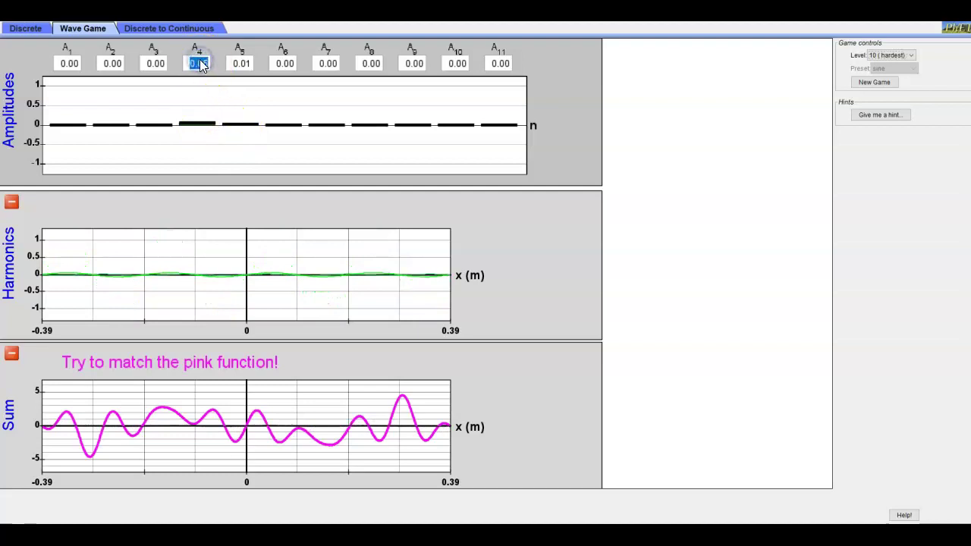
type("0")
left_click(239, 63)
type("0")
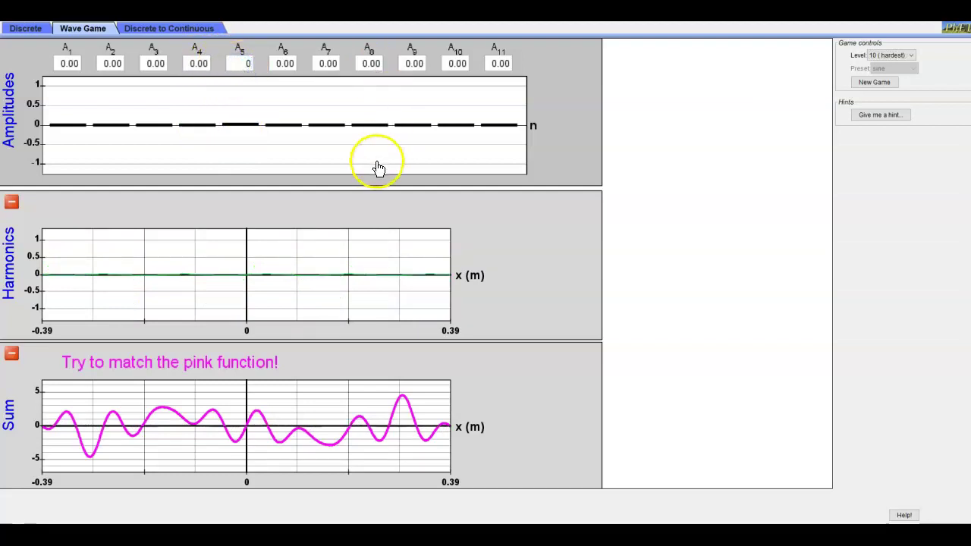
mouse_move(367, 125)
left_mouse_down()
mouse_move(362, 53)
mouse_move(369, 131)
left_mouse_up()
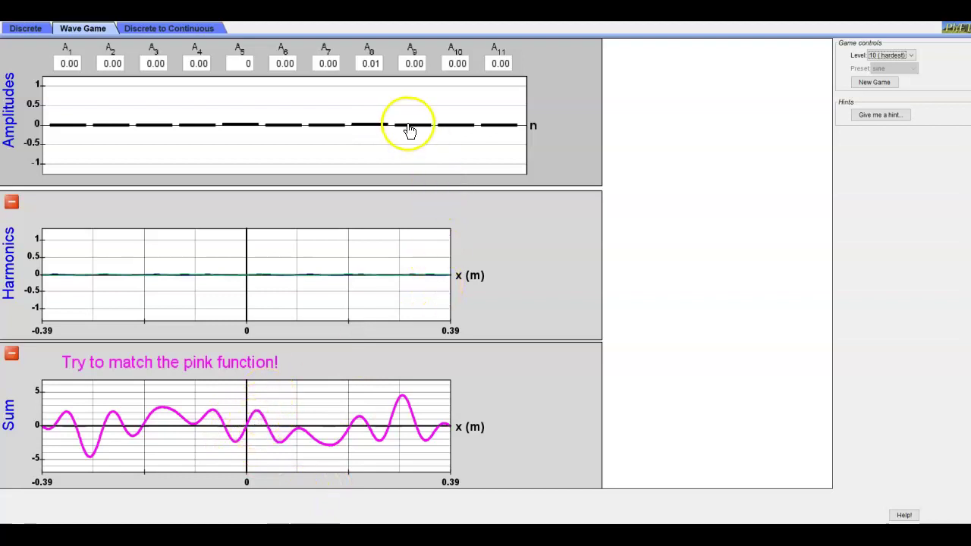
Approximate the target with A9 1.01, A8 0.74, A10 0.43, A4 0.72, then return to Discrete
left_click_drag(407, 125, 414, 84)
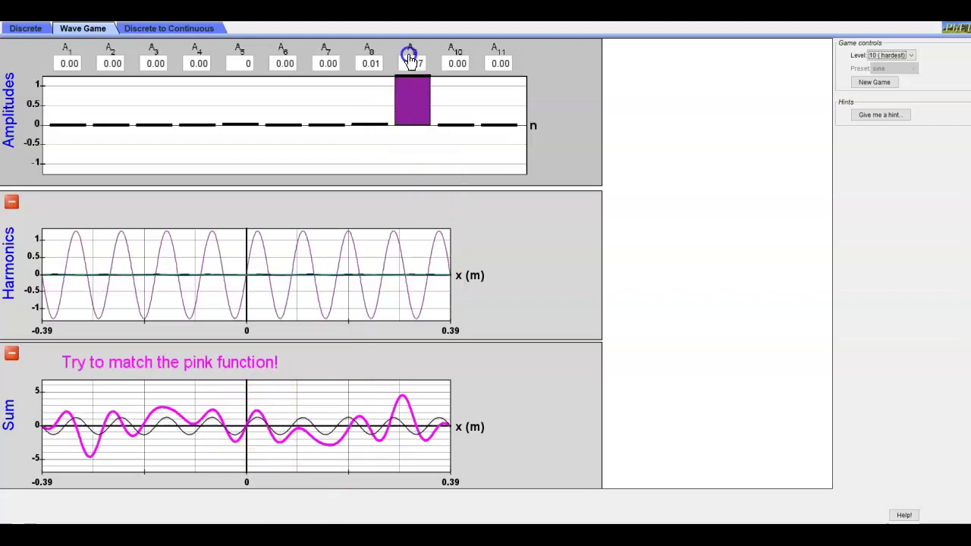
left_click_drag(408, 50, 410, 53)
left_click_drag(377, 124, 372, 98)
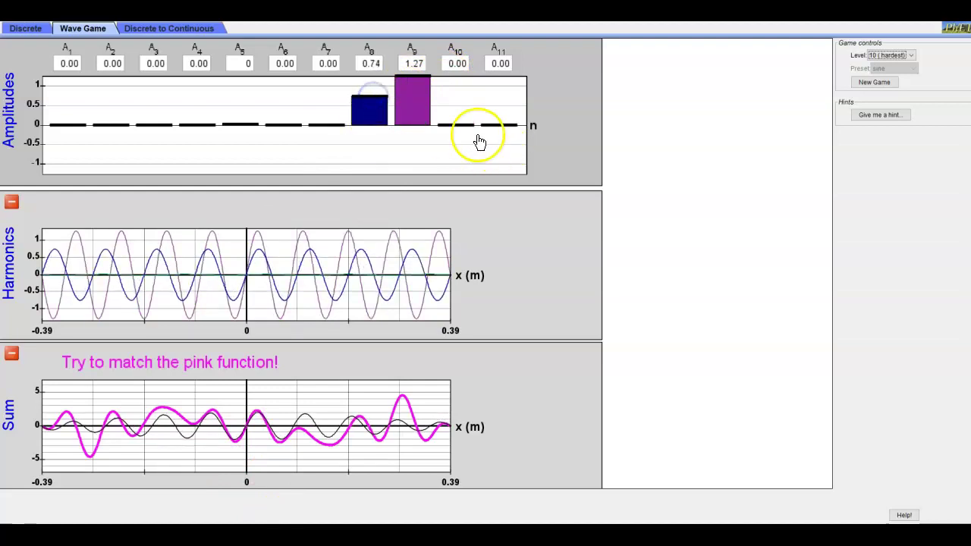
left_click_drag(459, 130, 461, 114)
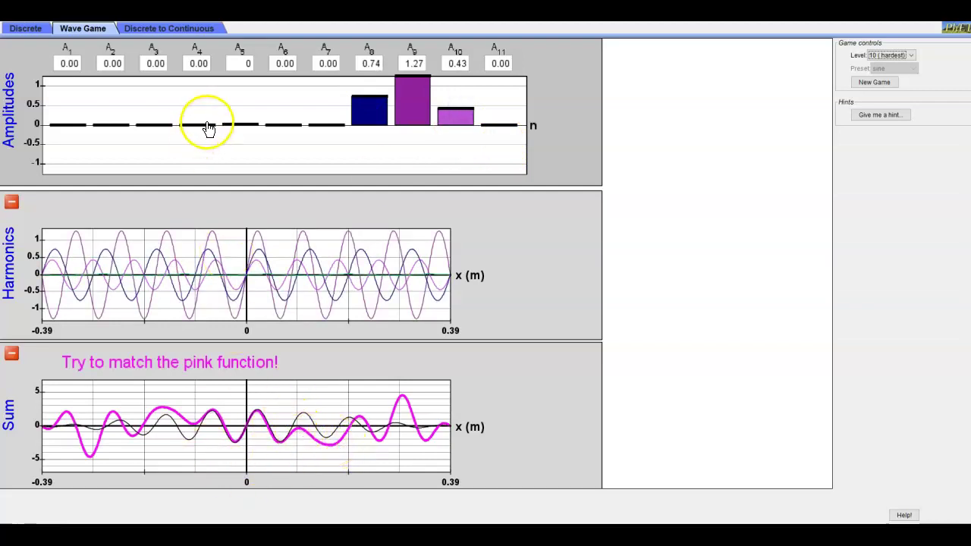
left_click_drag(200, 132, 200, 101)
left_click_drag(406, 74, 412, 91)
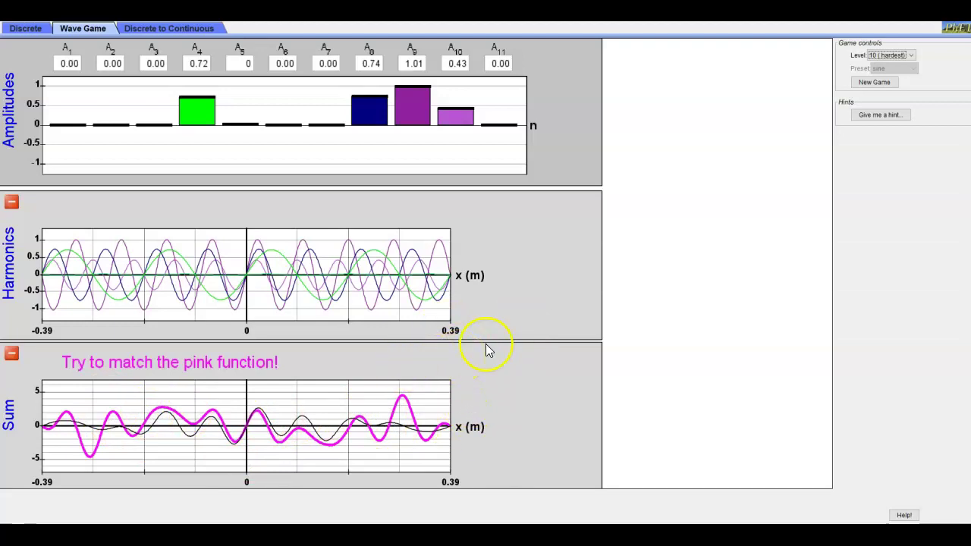
left_click(25, 29)
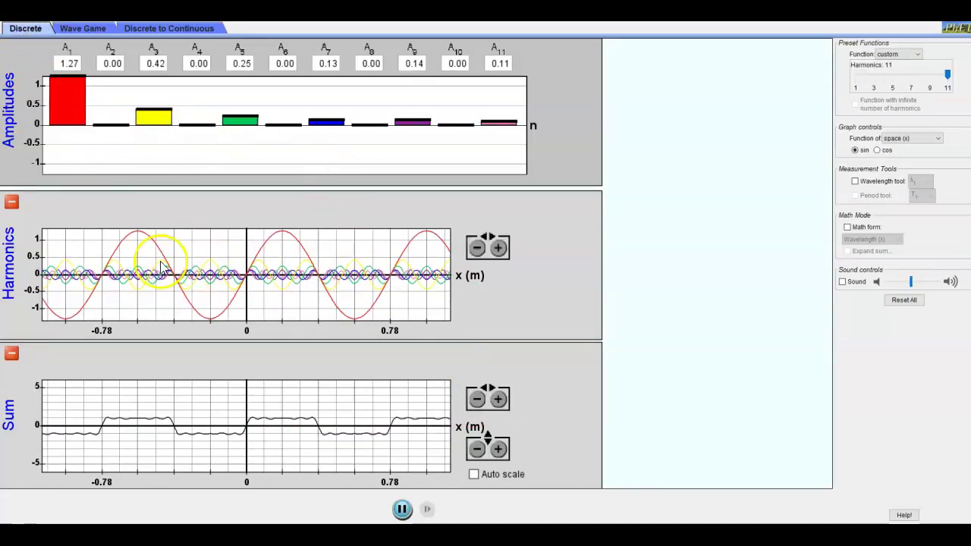